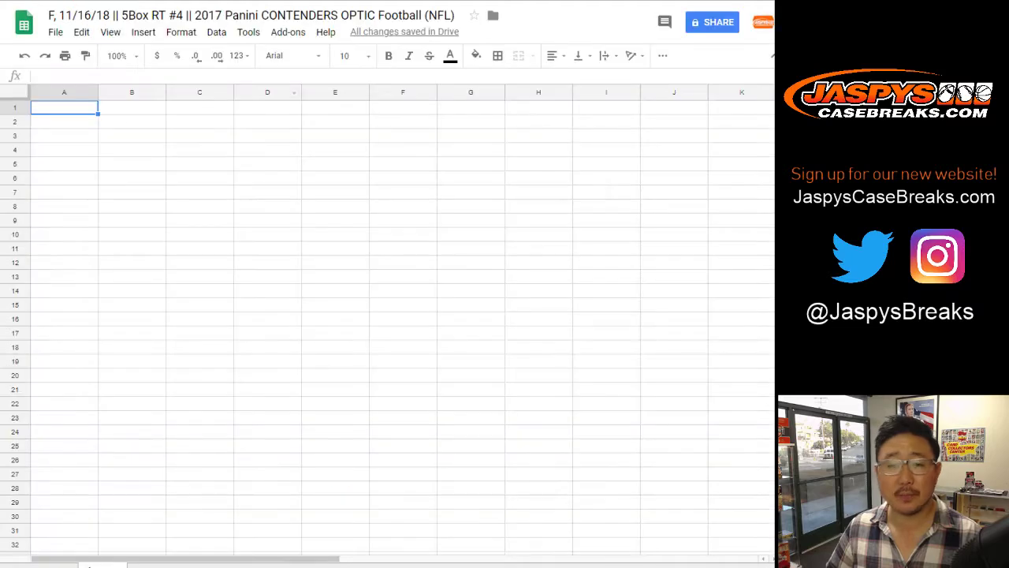
Step: Paste the copied list of participant names into column A, starting at cell A1
right_click(70, 108)
click(102, 156)
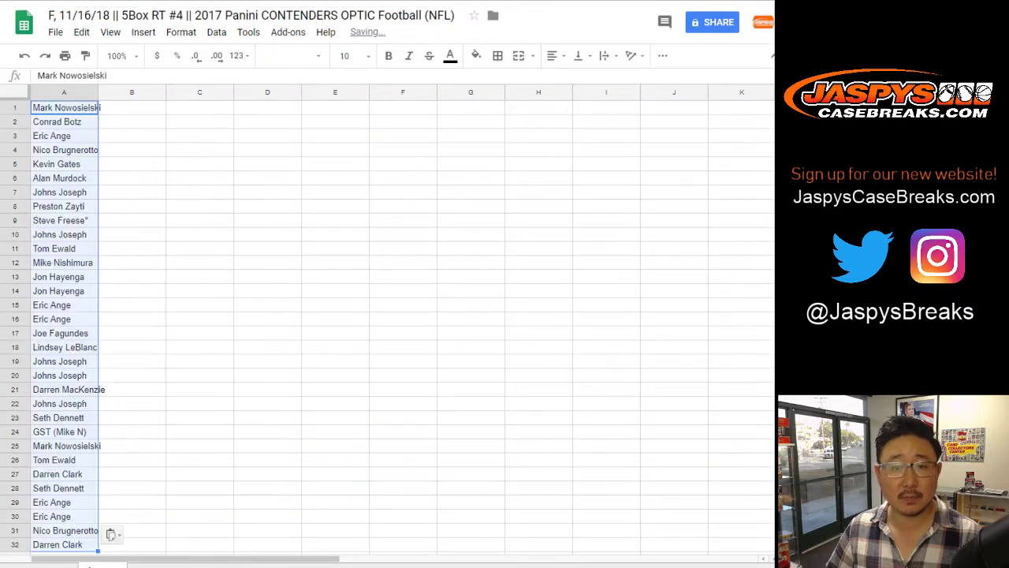
Step: Switch to the RANDOM.ORG List Randomizer and randomize the list of NFL teams four times
key(ctrl+Tab)
key(ctrl+Tab)
scroll(391, 284, down, 1)
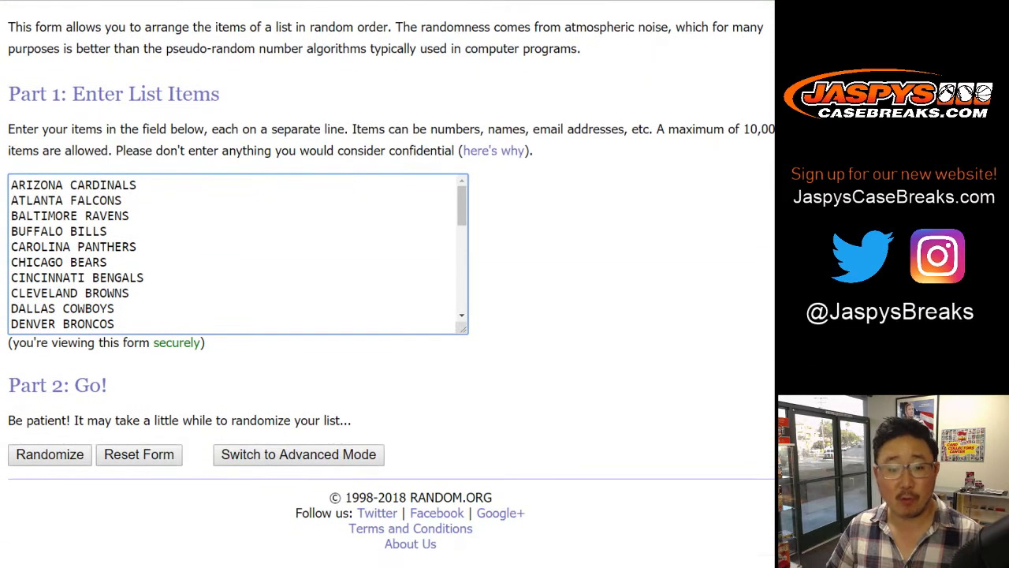
click(50, 455)
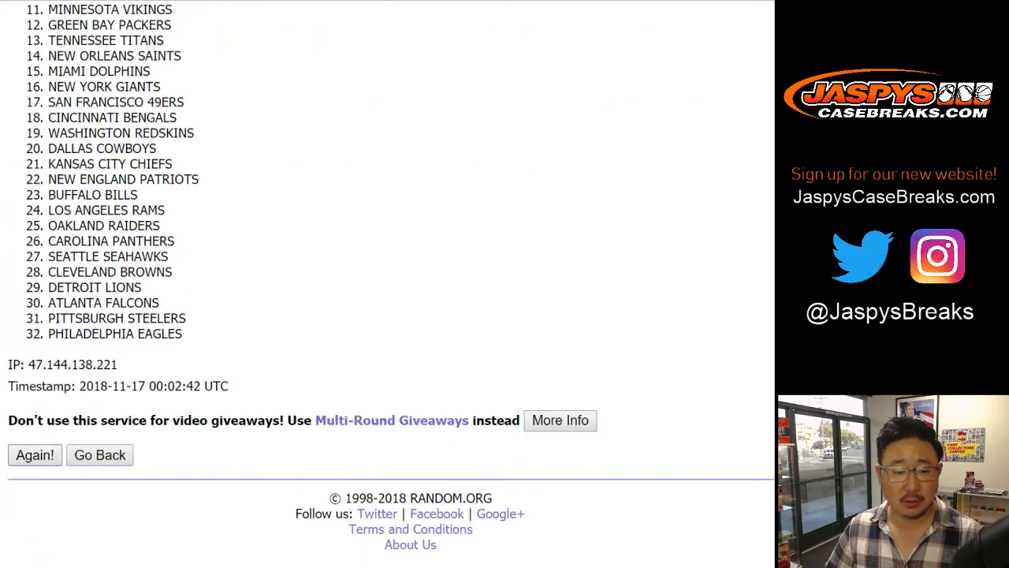
key(Return)
key(Return)
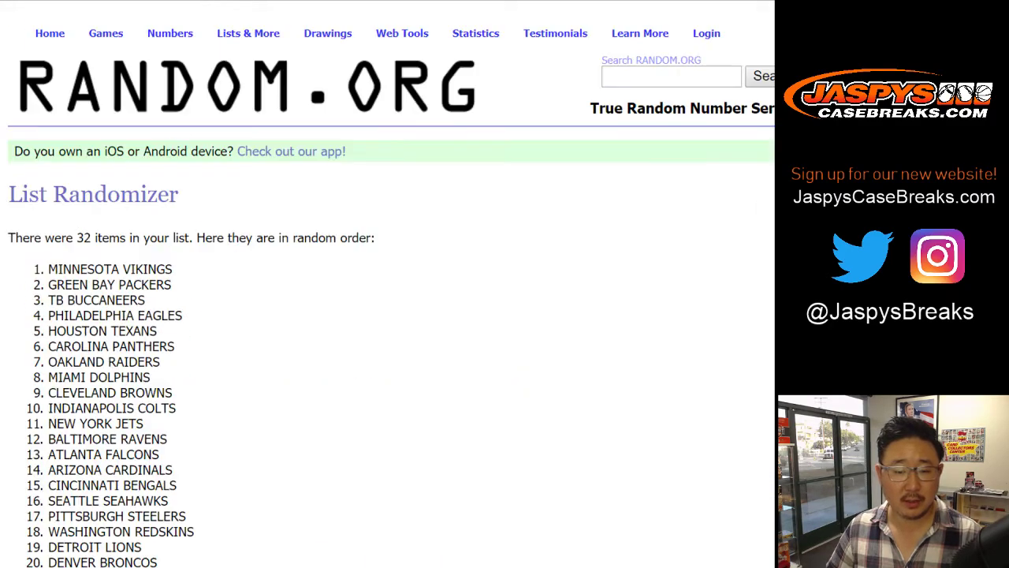
key(Return)
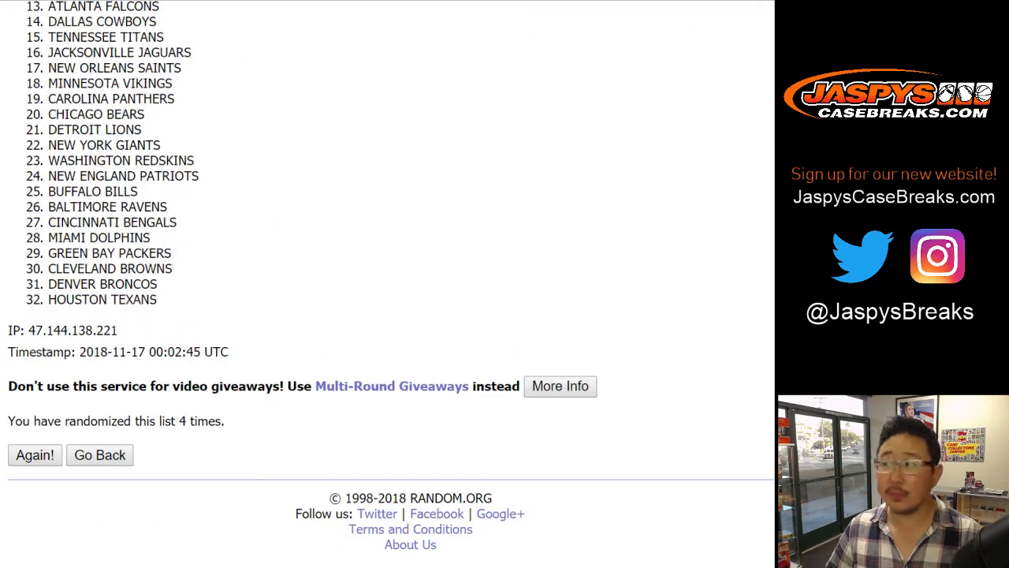
Step: Copy all 32 randomized teams and paste them into the Google Sheets spreadsheet beside the names, starting at cell B1
scroll(391, 284, up, 4)
scroll(391, 284, up, 2)
drag(48, 205, 158, 301)
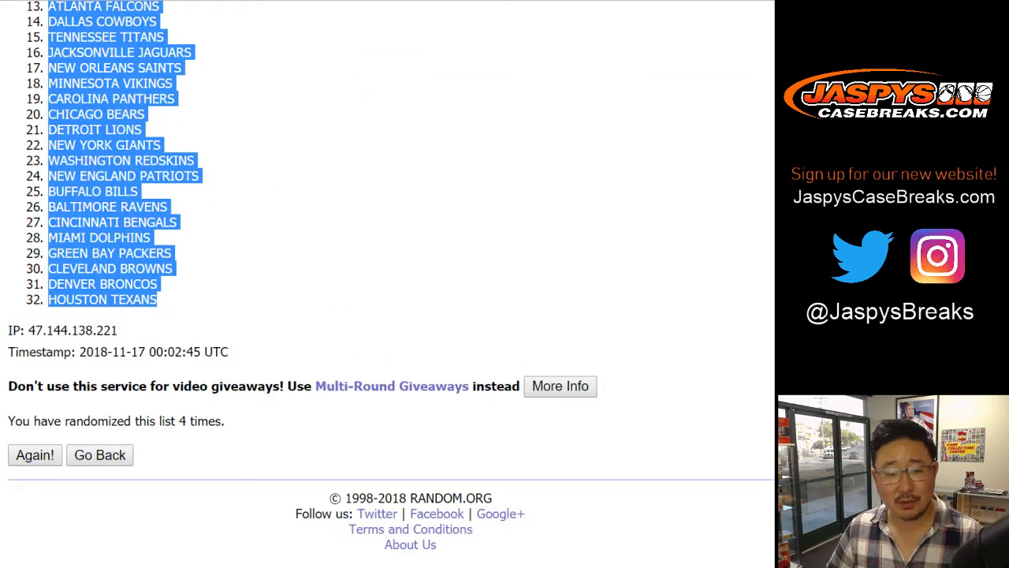
key(alt+Tab)
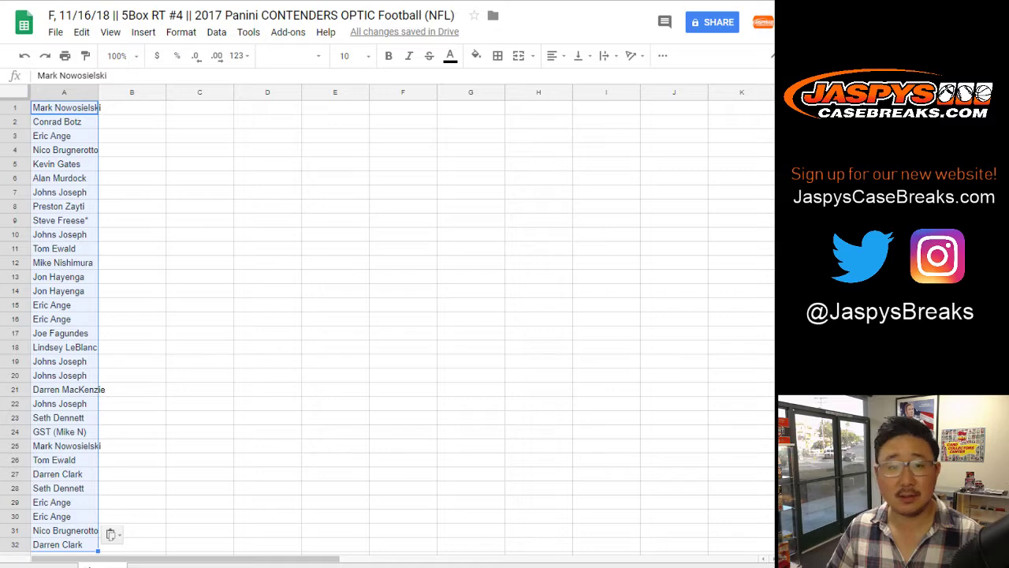
click(132, 107)
right_click(142, 108)
click(180, 157)
Step: Format the whole sheet in Helvetica at size 13 and fit the widths of columns A and B to their contents
click(14, 92)
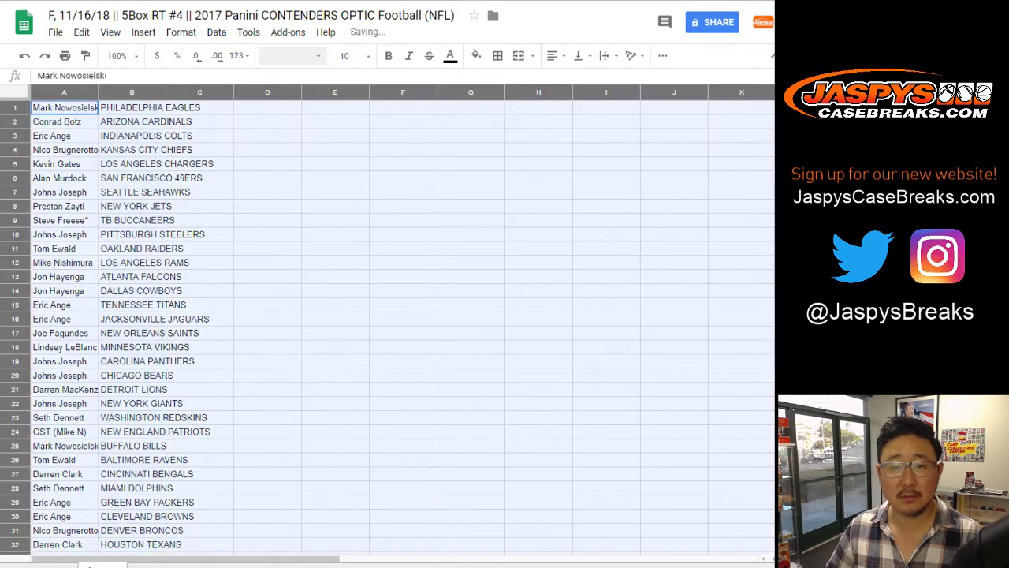
click(292, 56)
click(292, 103)
click(352, 55)
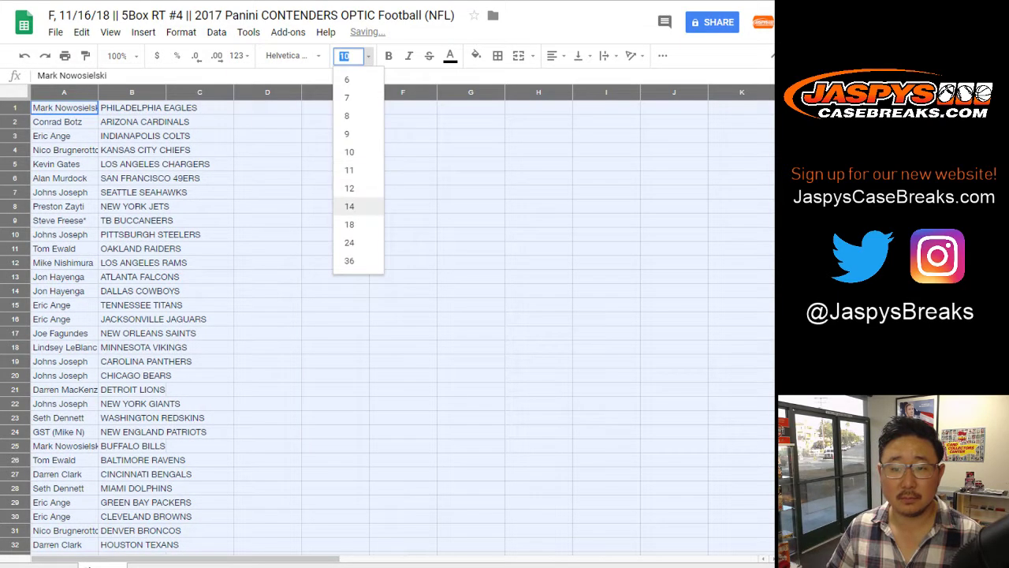
text(13)
key(Return)
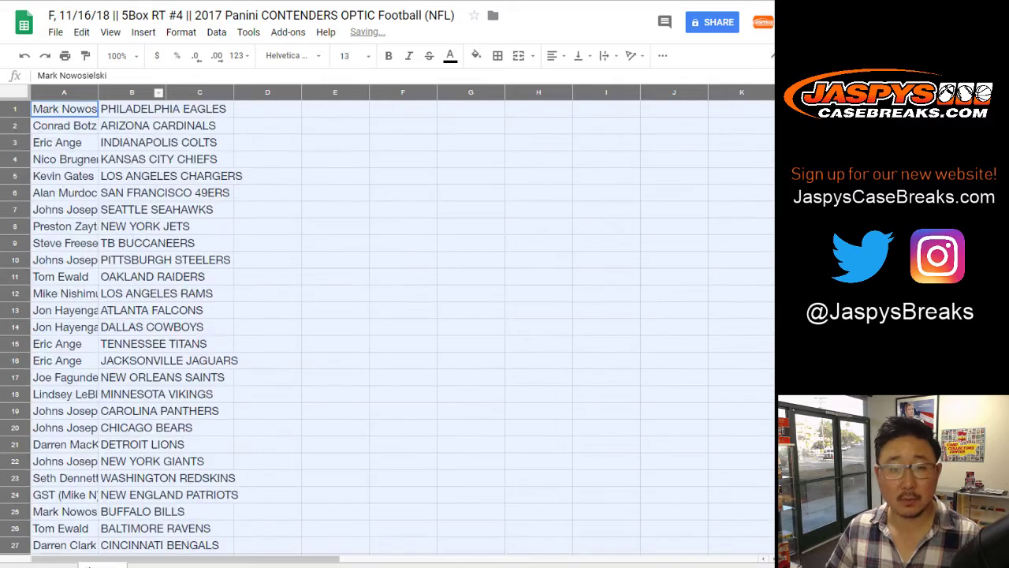
double_click(98, 93)
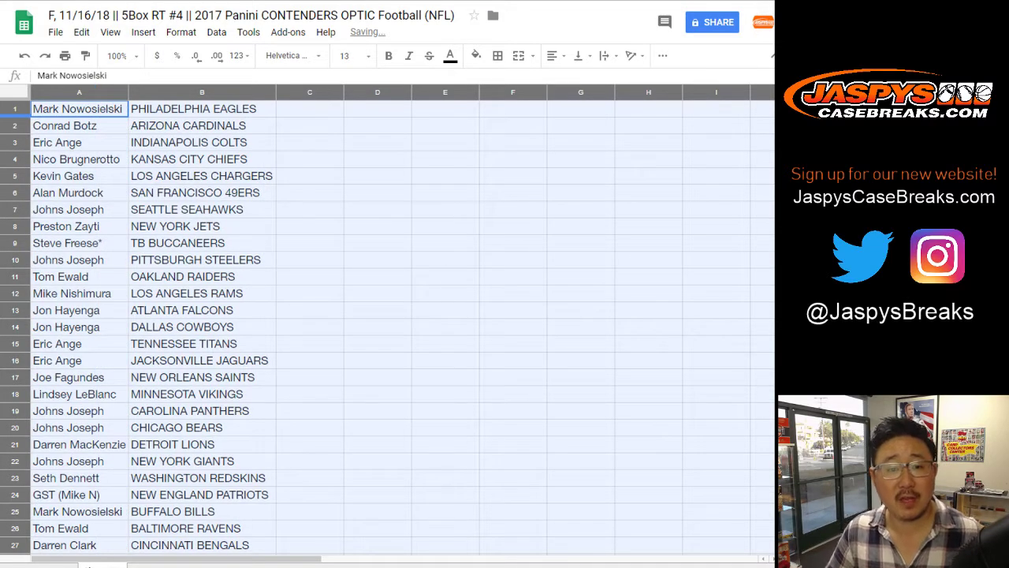
Step: Go through rows 2 to 32 one at a time, highlighting each row to read which team each participant received
click(15, 125)
click(15, 142)
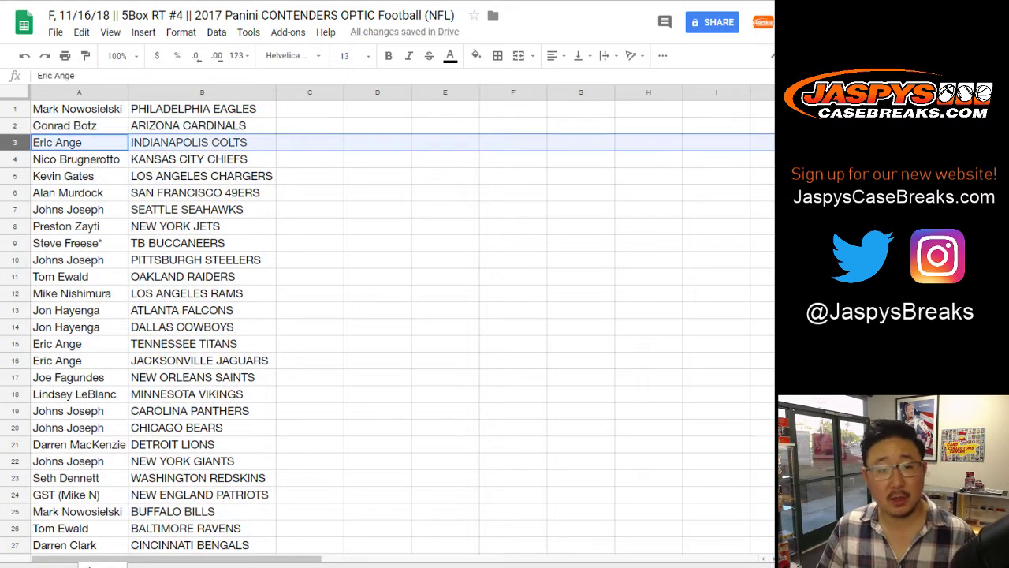
click(15, 159)
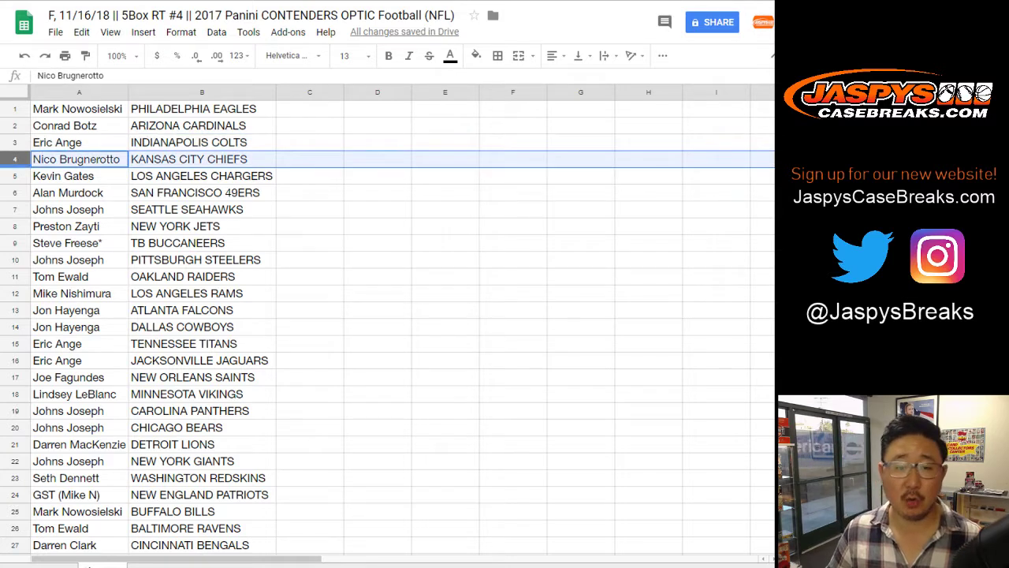
click(14, 175)
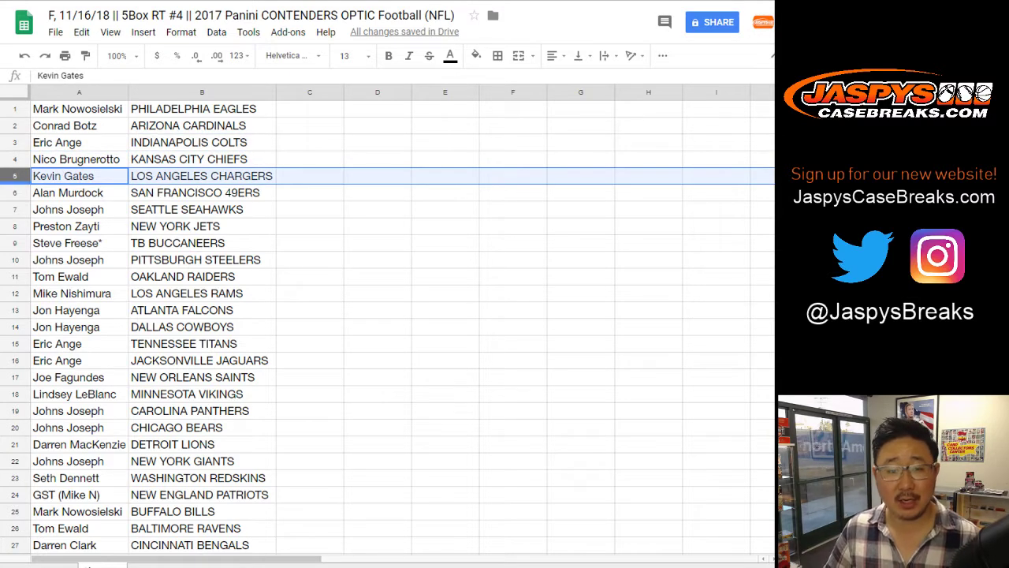
click(14, 192)
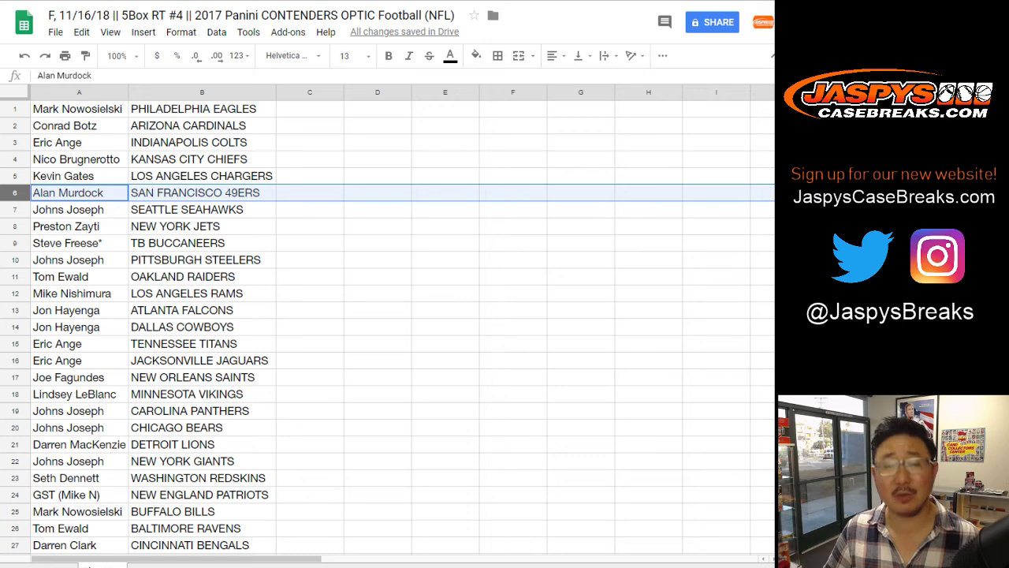
scroll(386, 323, down, 1)
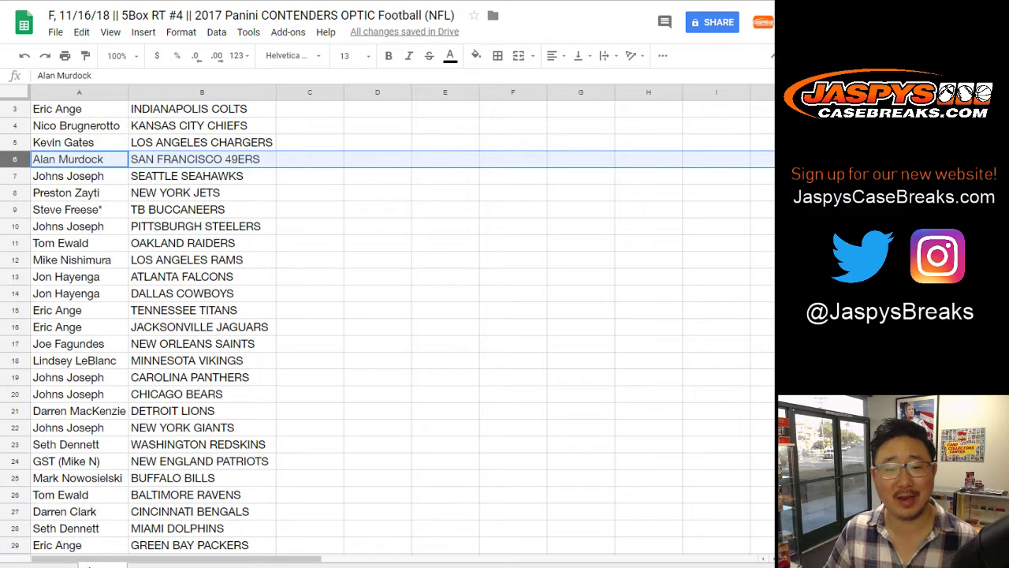
click(14, 176)
click(14, 193)
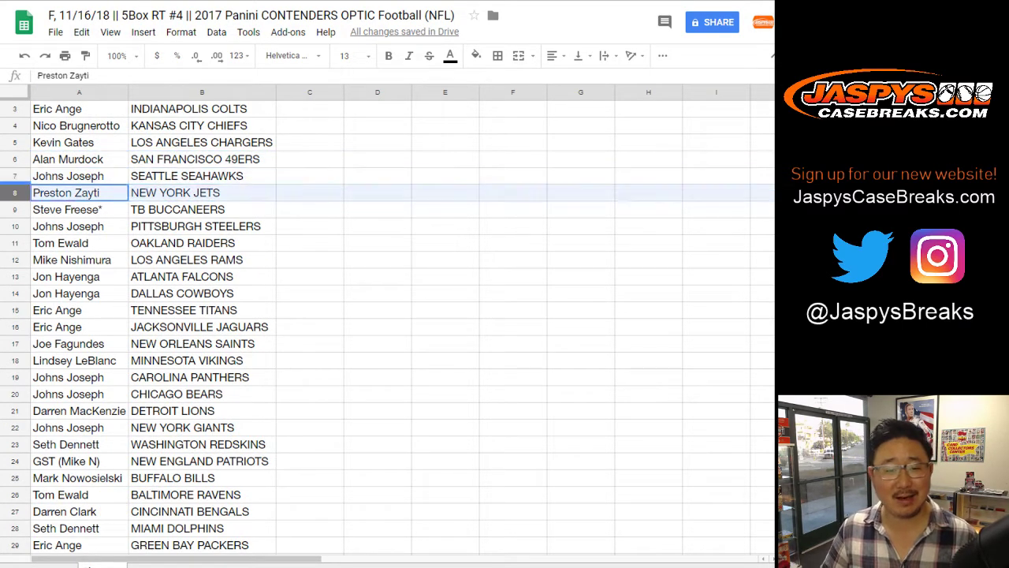
click(15, 209)
scroll(386, 323, down, 2)
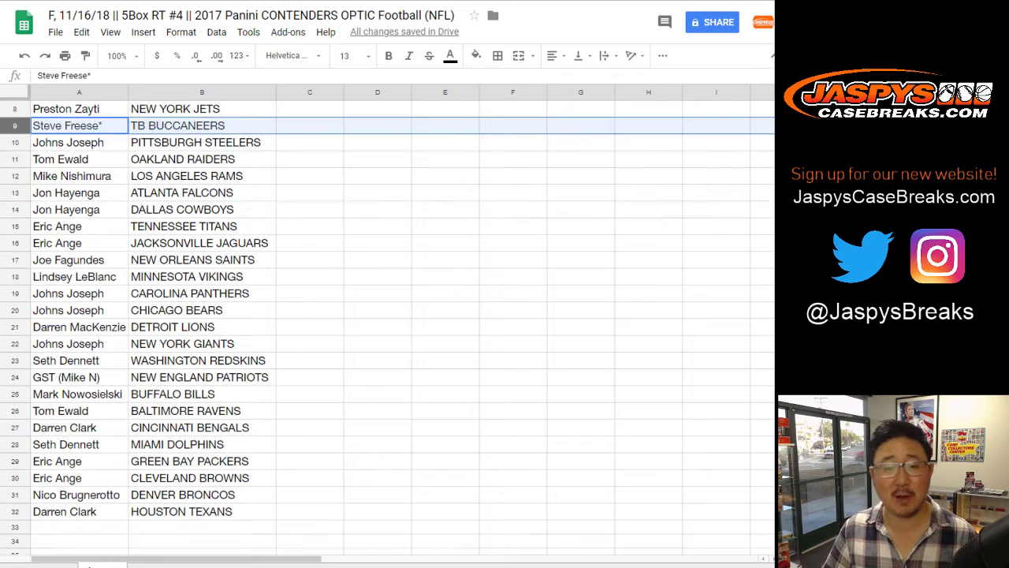
click(14, 142)
click(14, 160)
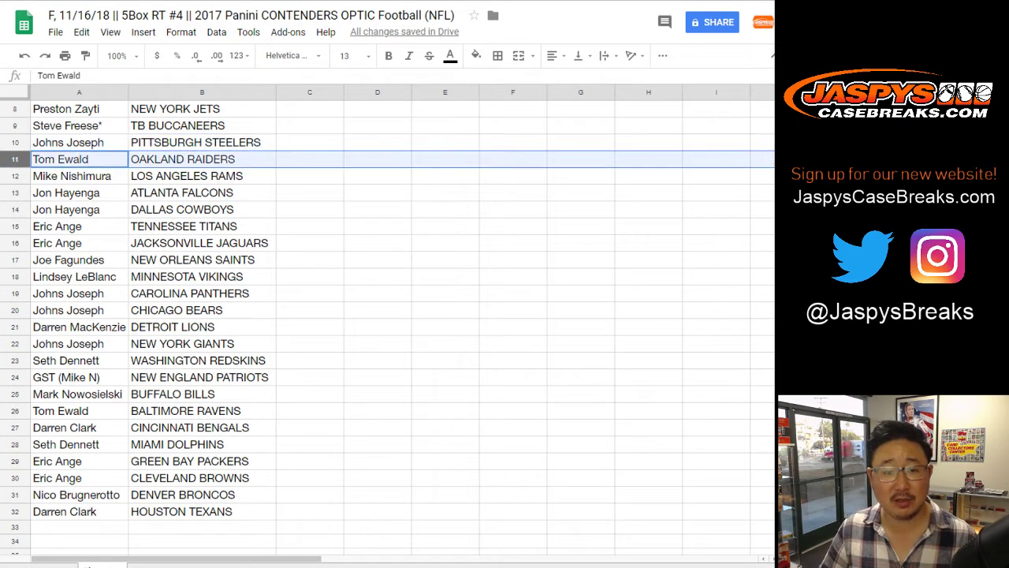
click(14, 176)
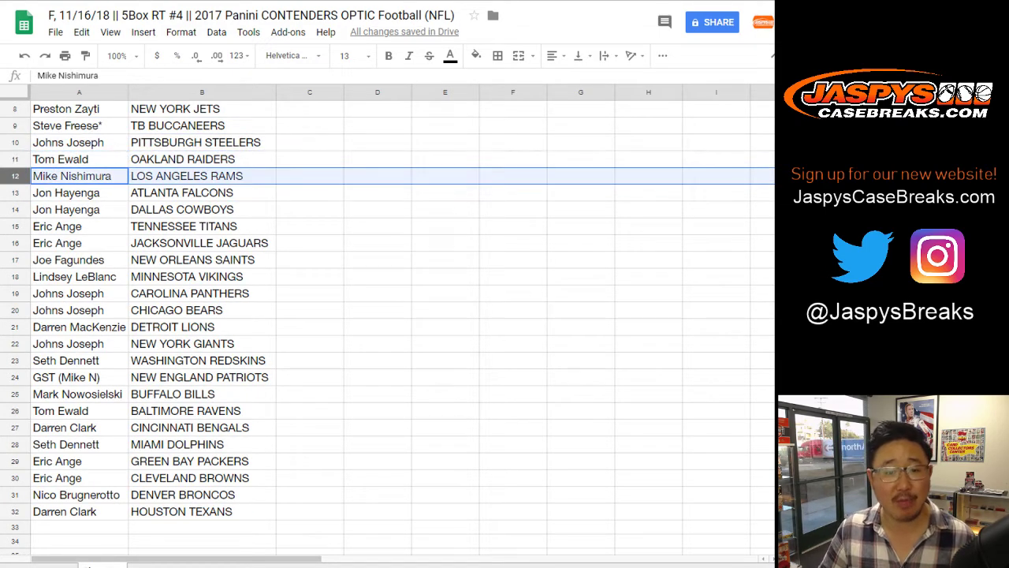
click(14, 193)
click(15, 209)
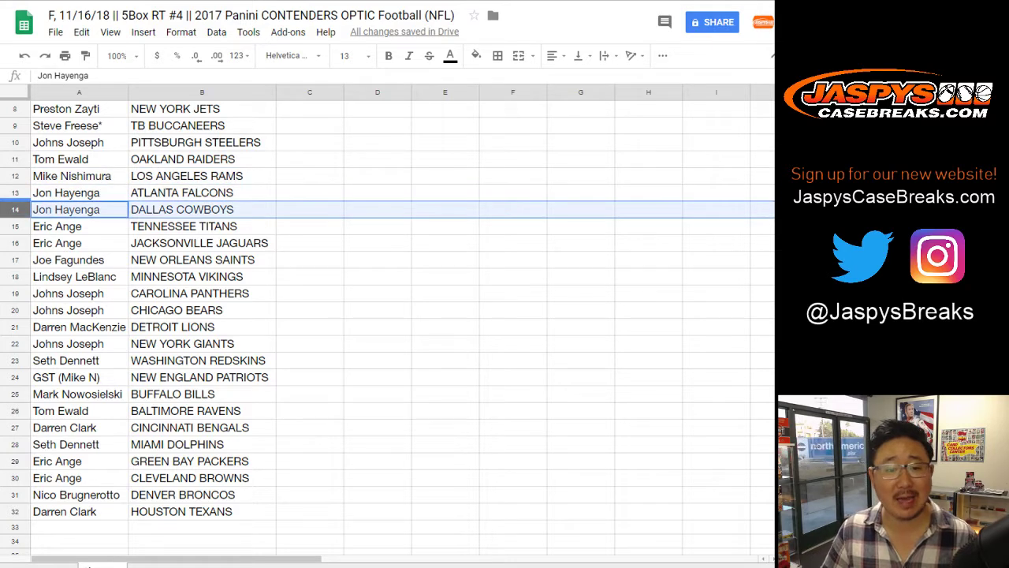
click(14, 226)
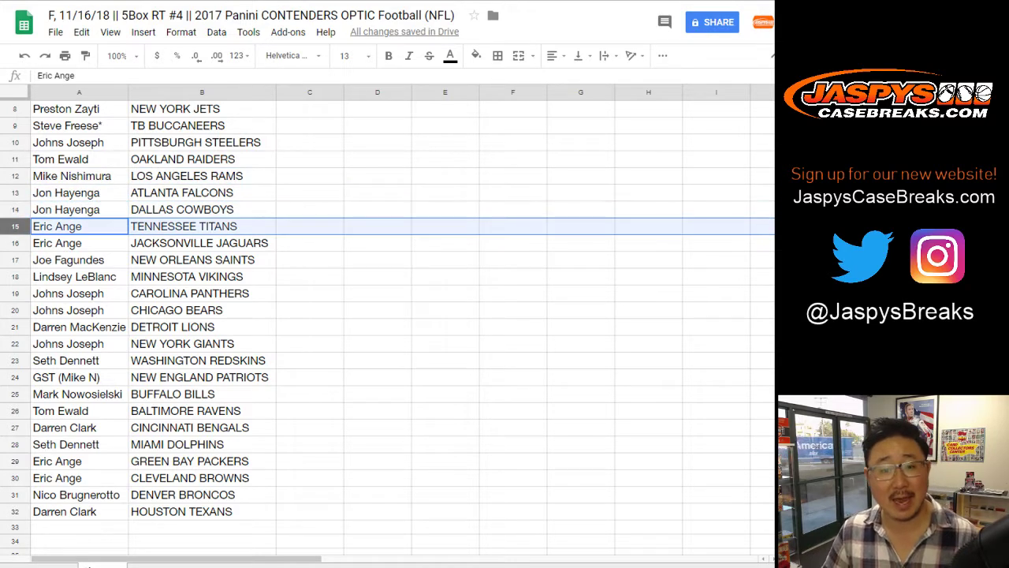
click(14, 243)
click(14, 260)
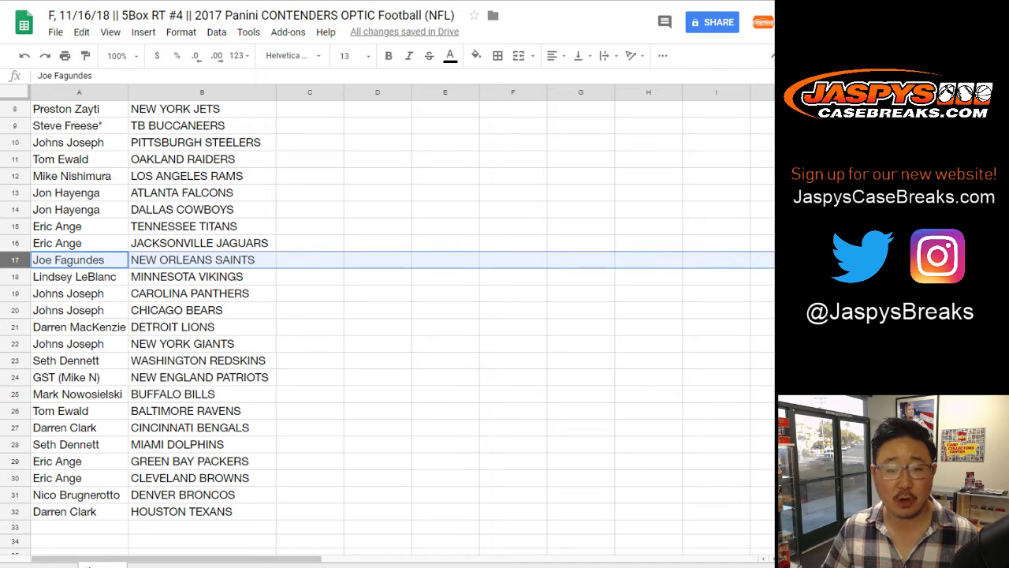
scroll(14, 260, down, 1)
click(15, 243)
scroll(14, 243, down, 1)
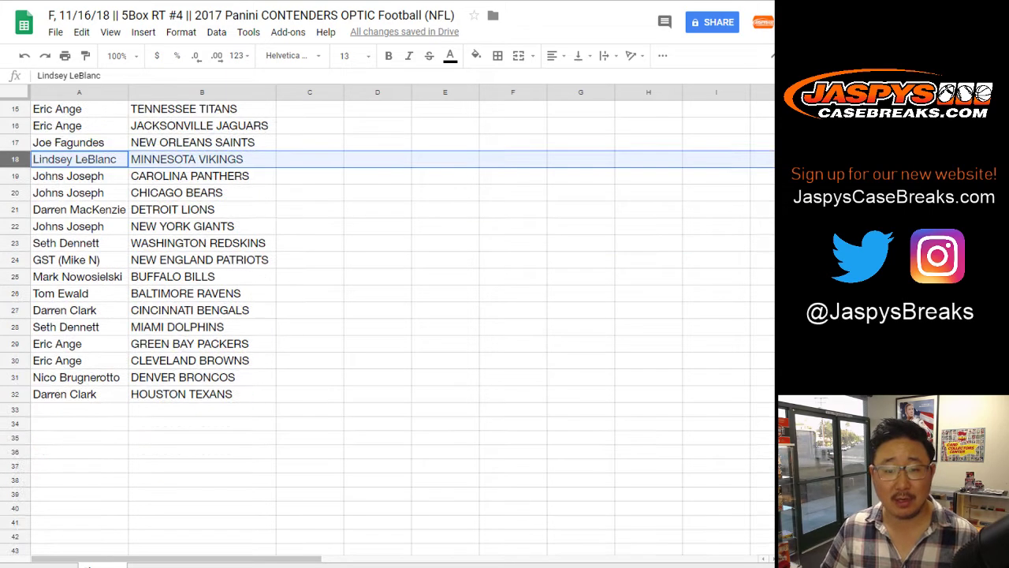
click(14, 175)
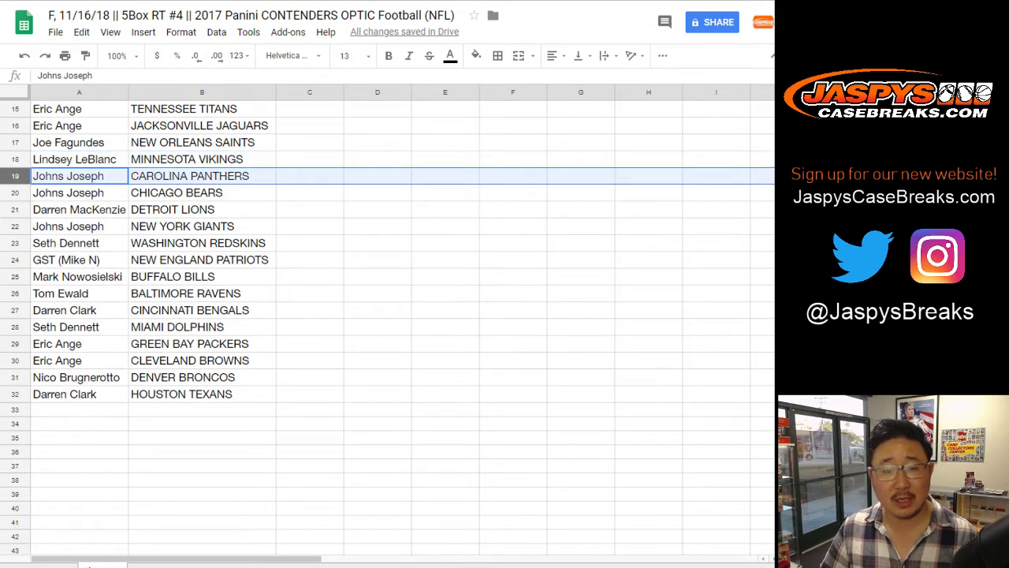
click(14, 192)
click(14, 210)
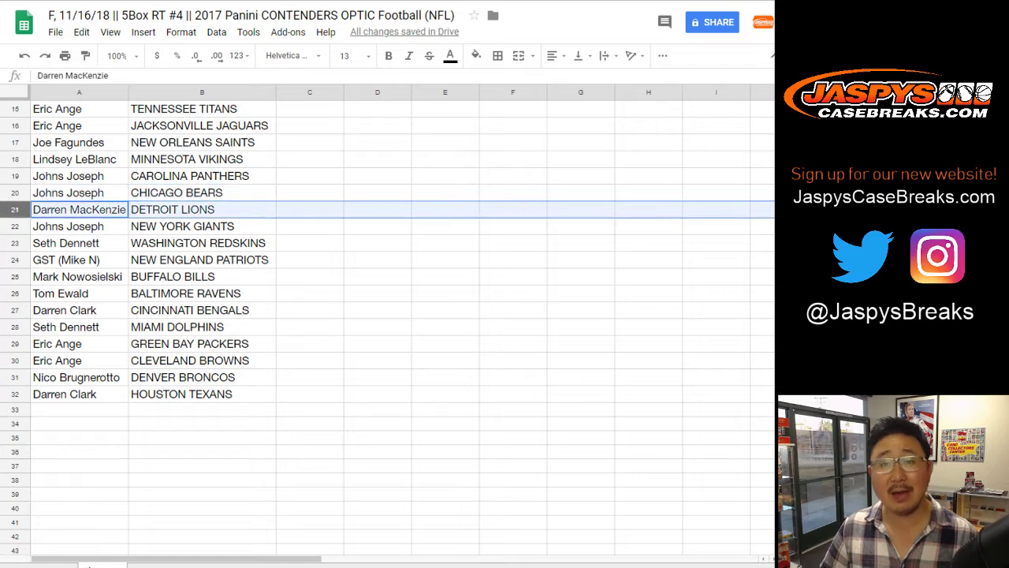
click(14, 227)
click(14, 243)
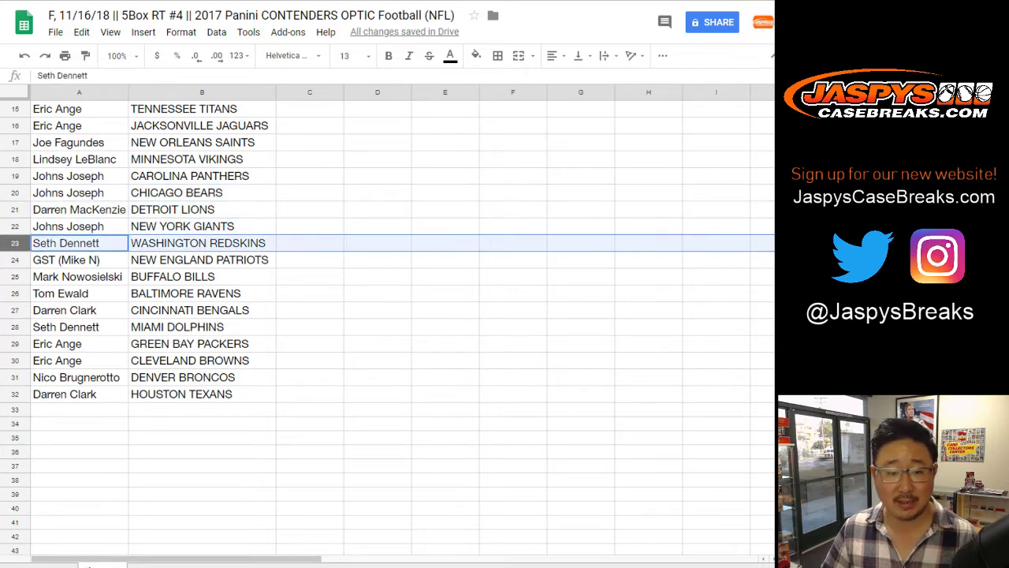
click(15, 260)
click(14, 277)
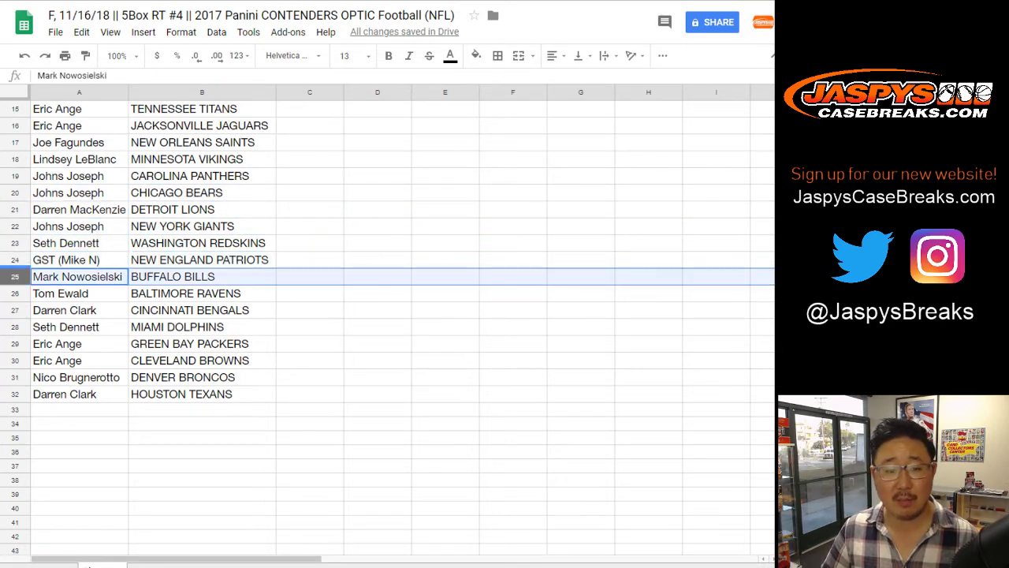
scroll(14, 277, down, 1)
click(15, 210)
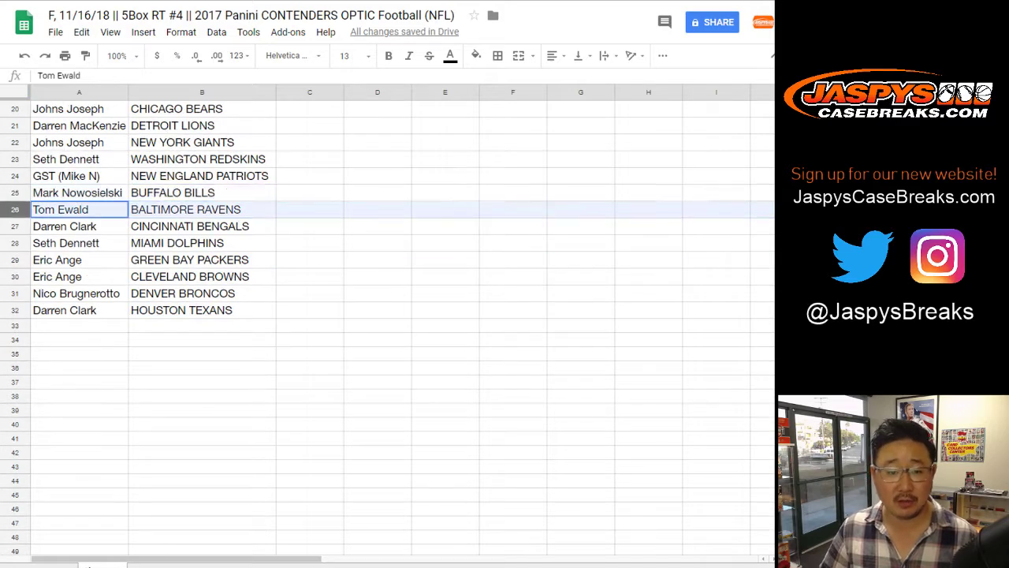
click(14, 226)
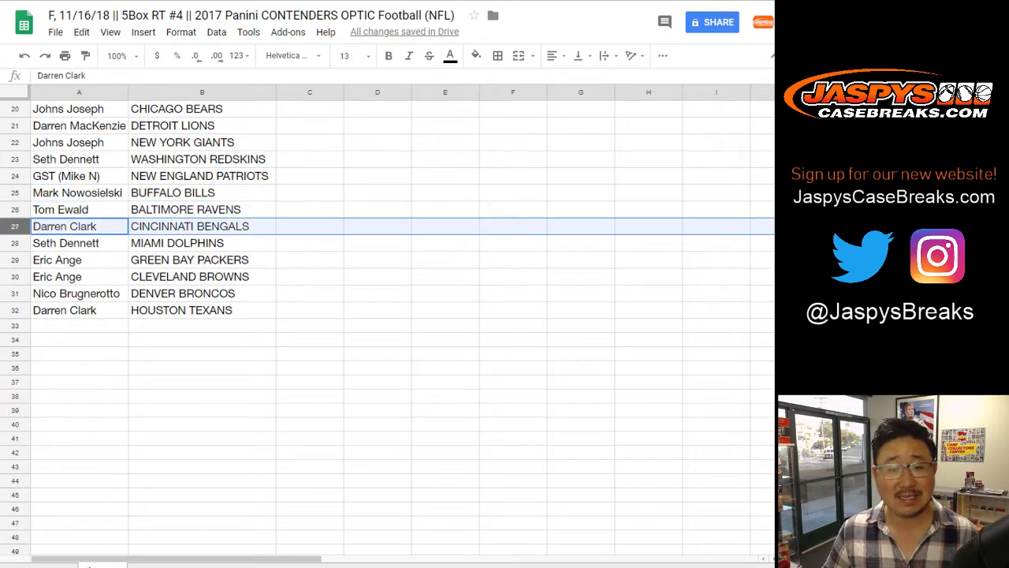
click(14, 243)
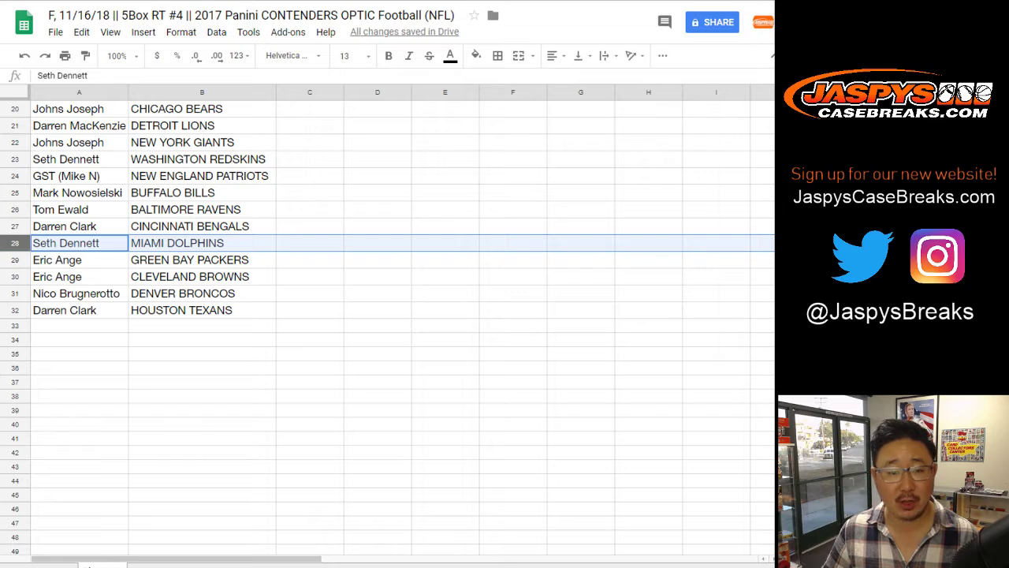
click(14, 260)
click(14, 277)
click(14, 294)
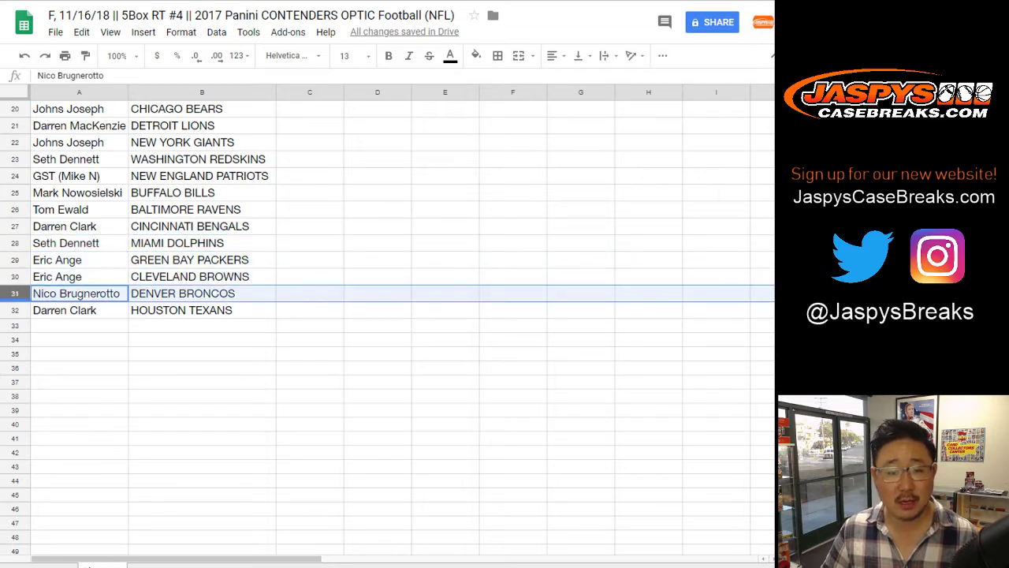
click(14, 310)
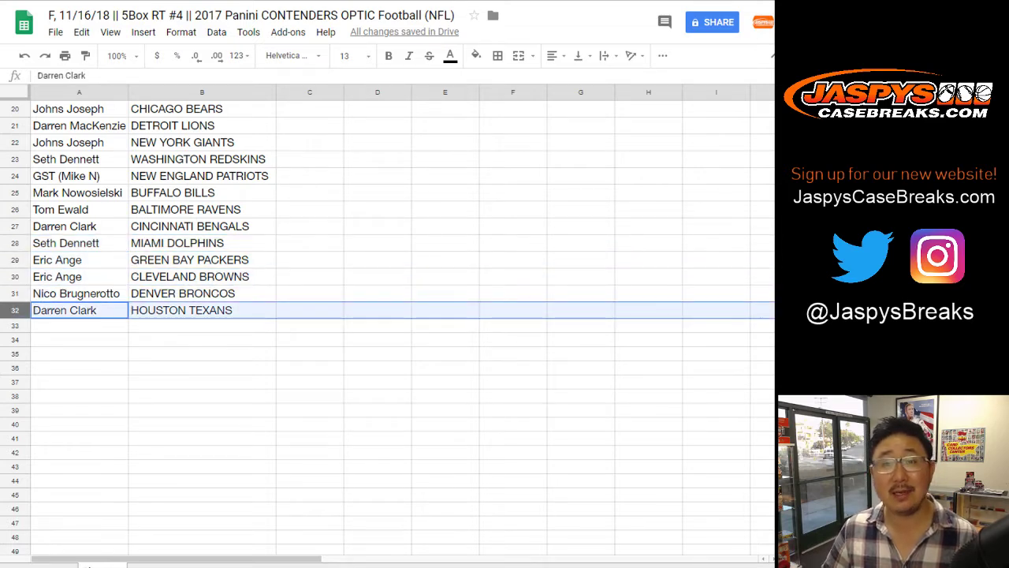
Step: Sort the whole sheet alphabetically A to Z by the team names in column B
scroll(202, 316, up, 5)
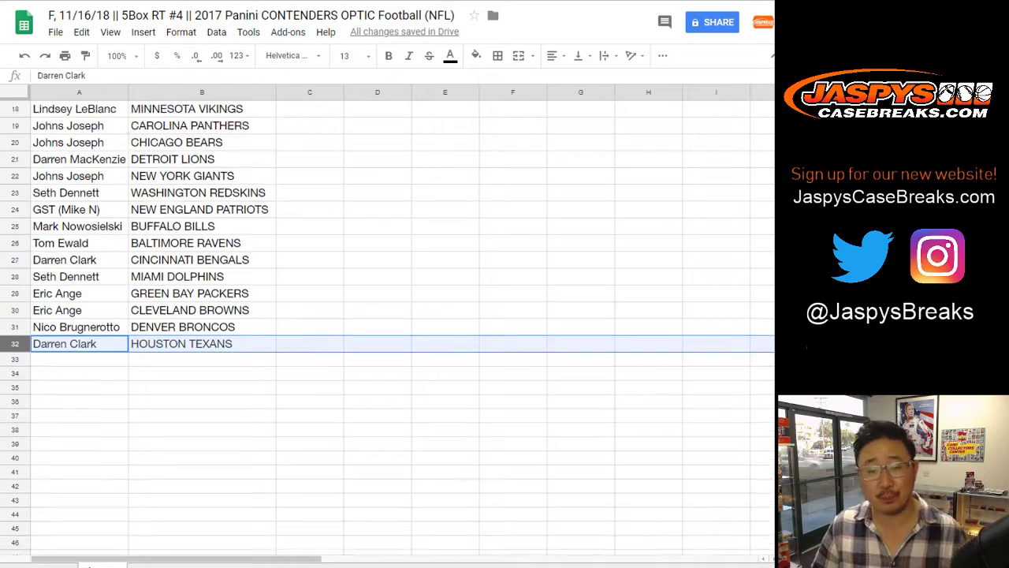
click(201, 92)
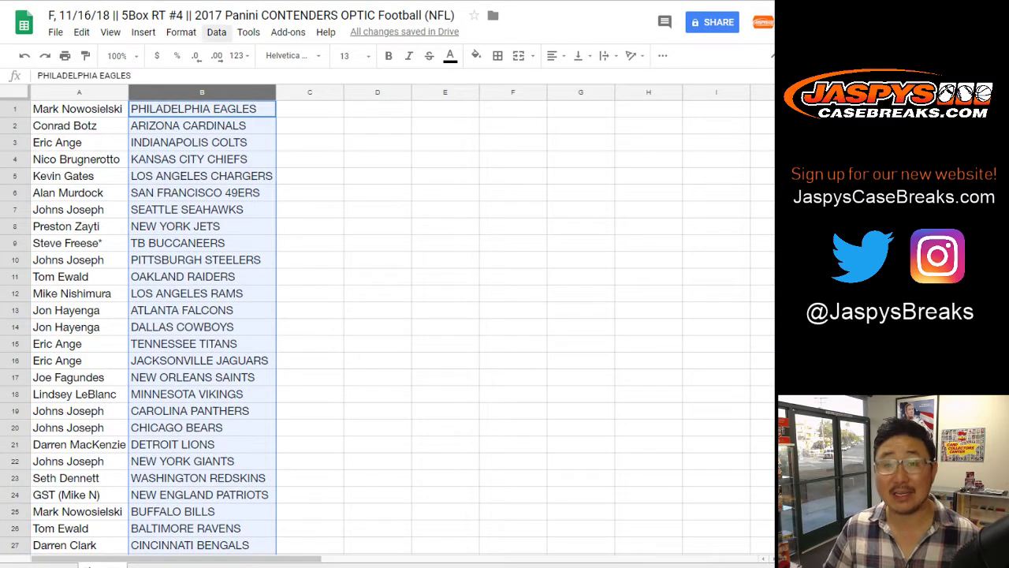
click(216, 32)
click(268, 57)
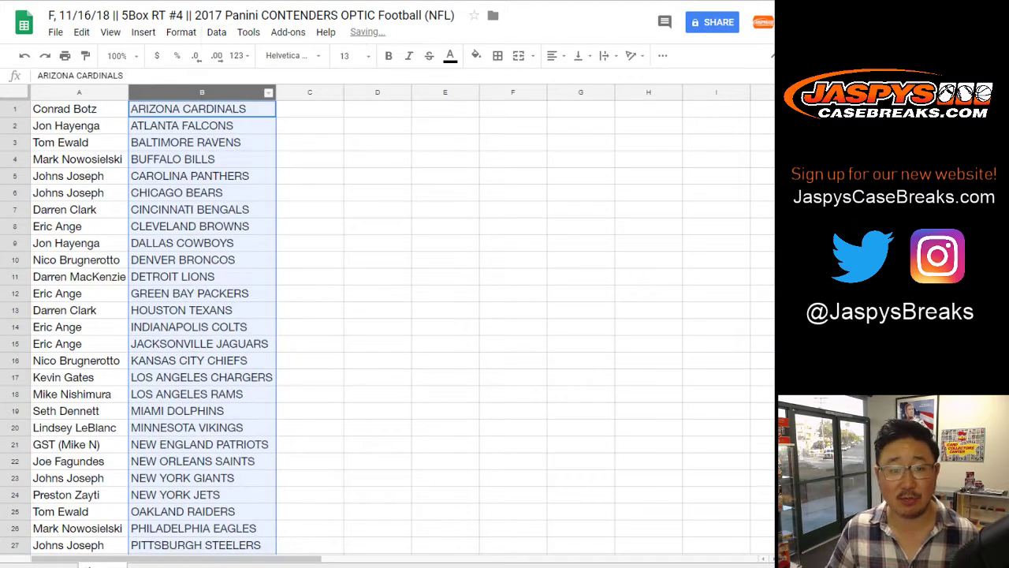
Step: Center the names and teams in cells A1 to B32 horizontally
click(79, 108)
scroll(79, 109, down, 3)
shift+click(201, 427)
scroll(201, 427, up, 3)
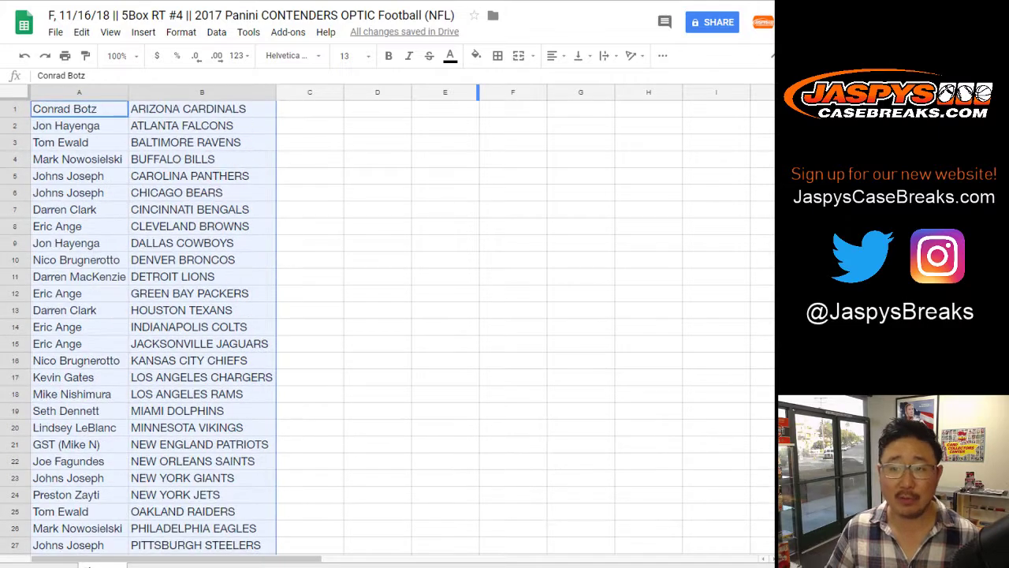
click(556, 56)
click(574, 78)
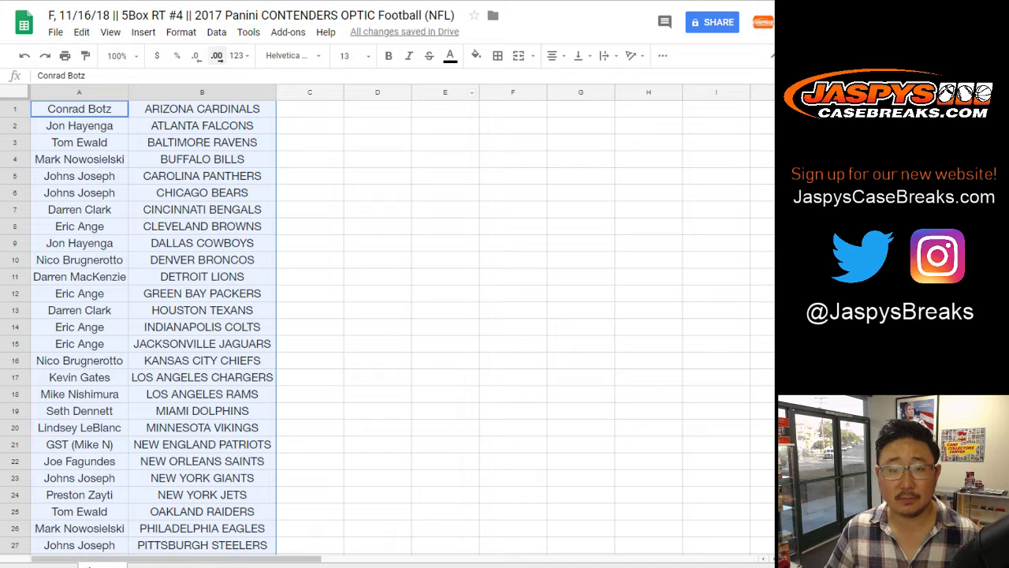
Step: Reduce the sheet zoom to 83% so that all 32 rows fit, trying 95% and 90% first
click(119, 56)
text(95)
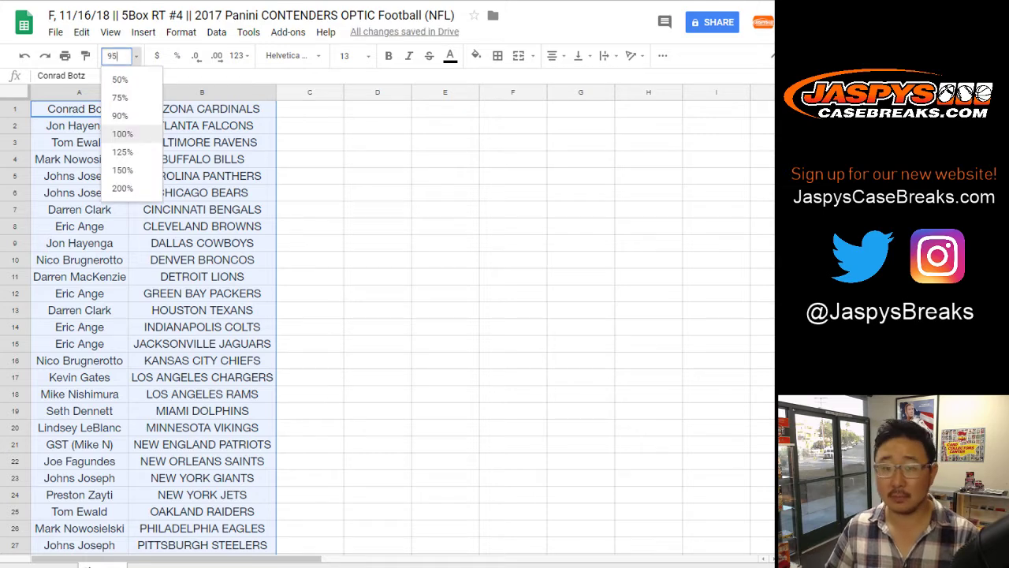
key(Return)
text(90)
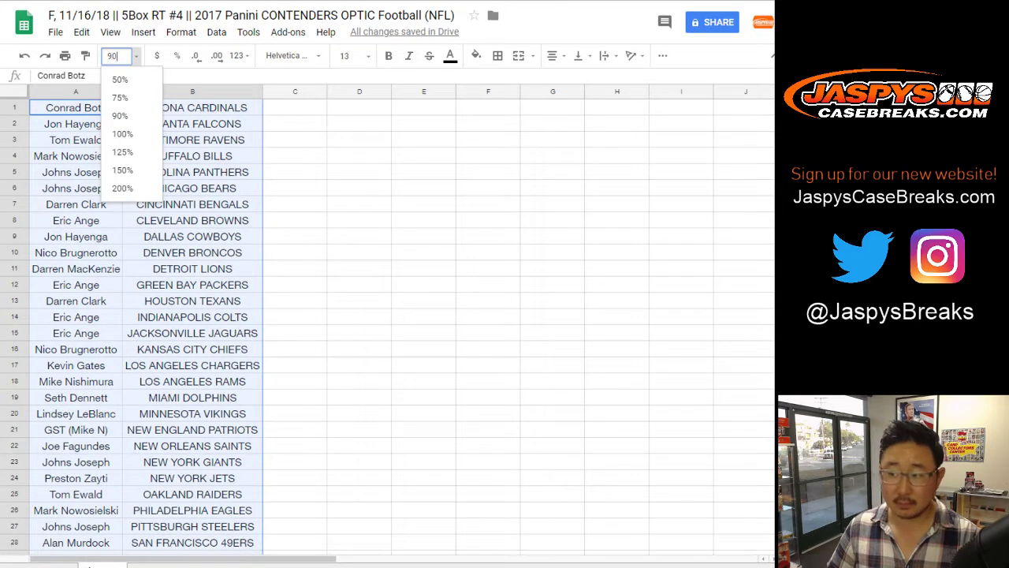
key(Return)
text(83)
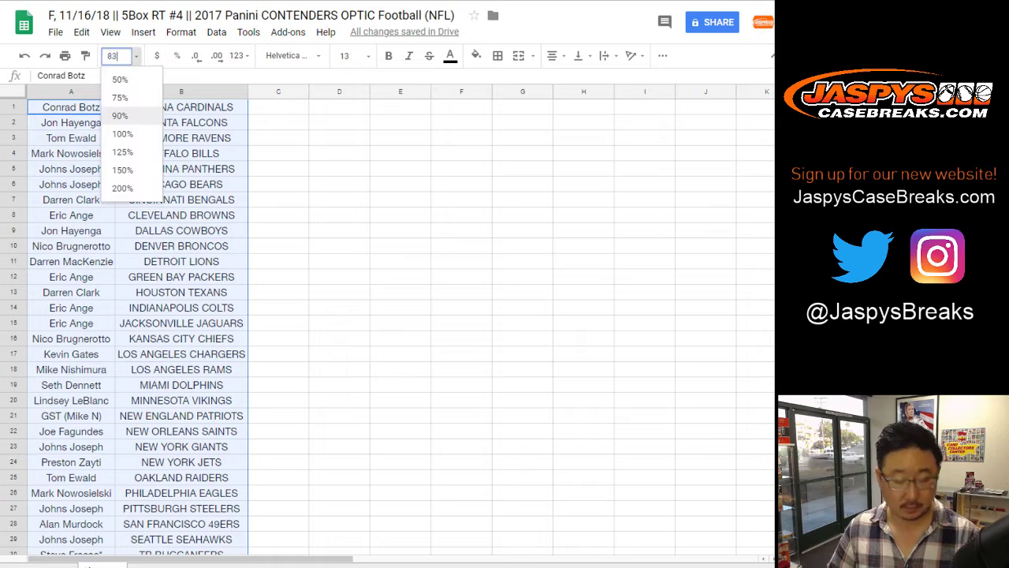
key(Return)
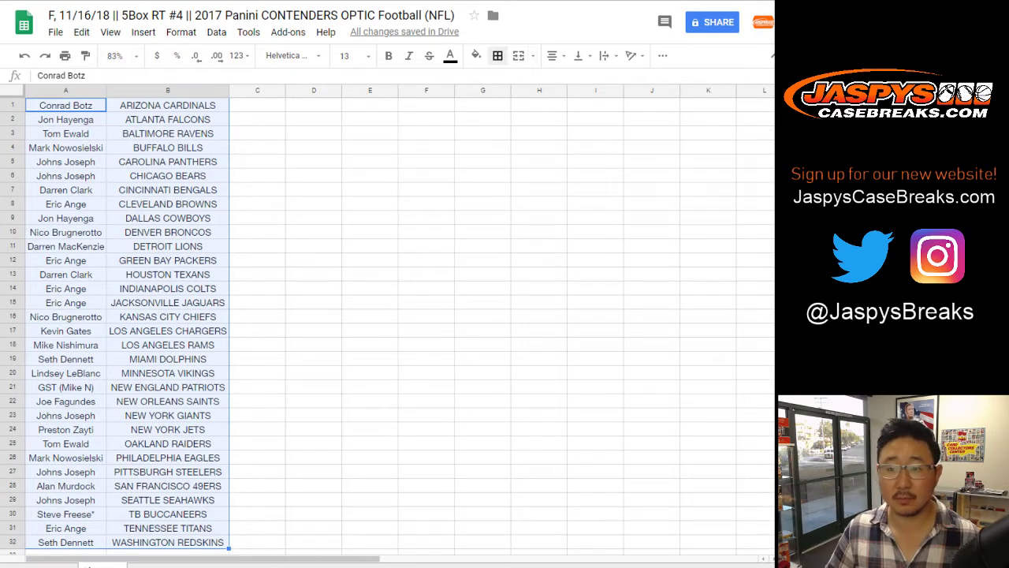
Step: Apply borders around all cells of the names and teams table, A1 to B32
click(498, 55)
click(502, 83)
click(258, 106)
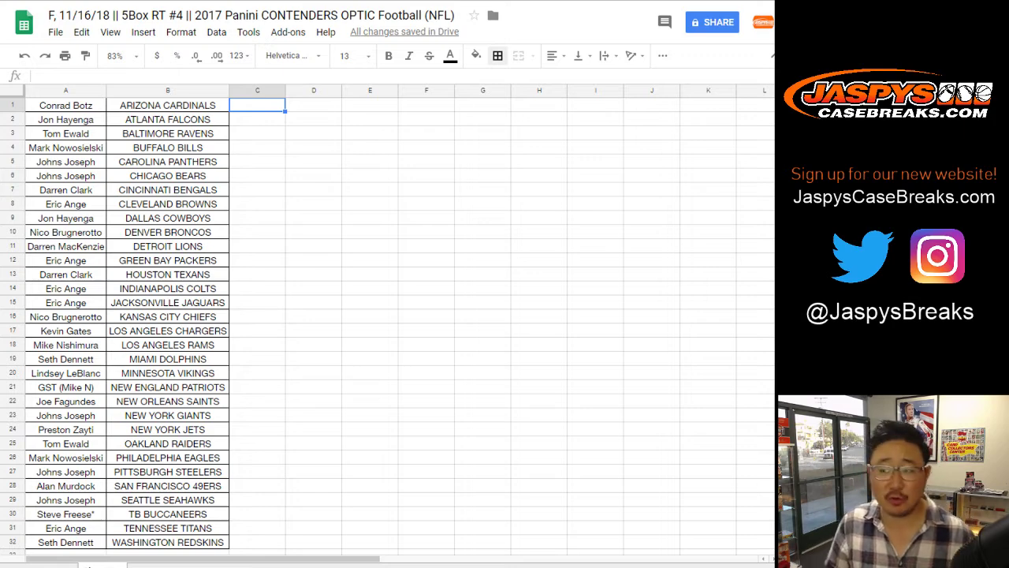
Step: Move the participant names for TB BUCCANEERS (A30) and INDIANAPOLIS COLTS (A14) to column C of their own rows
click(66, 514)
key(ctrl+x)
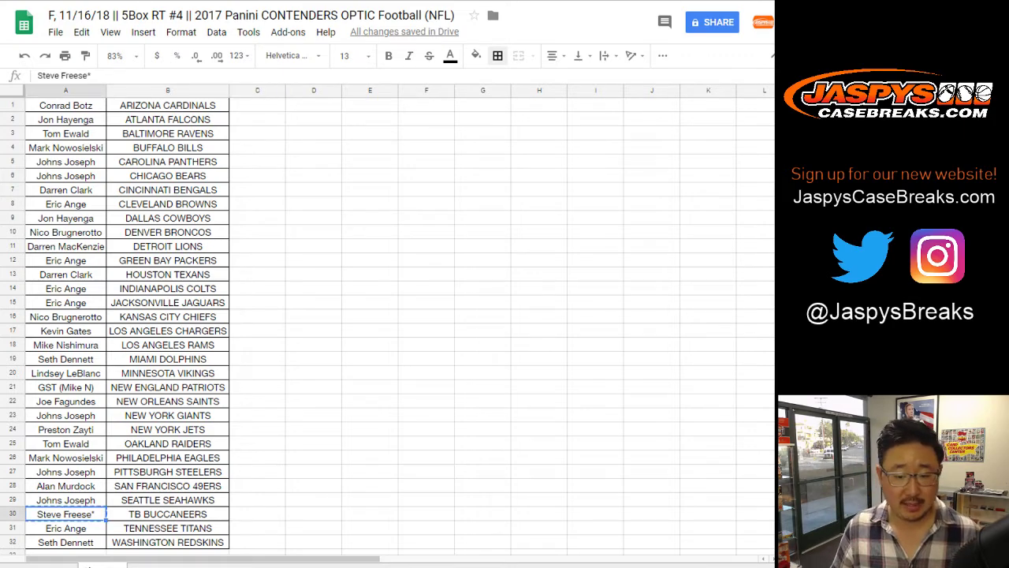
click(257, 514)
key(ctrl+v)
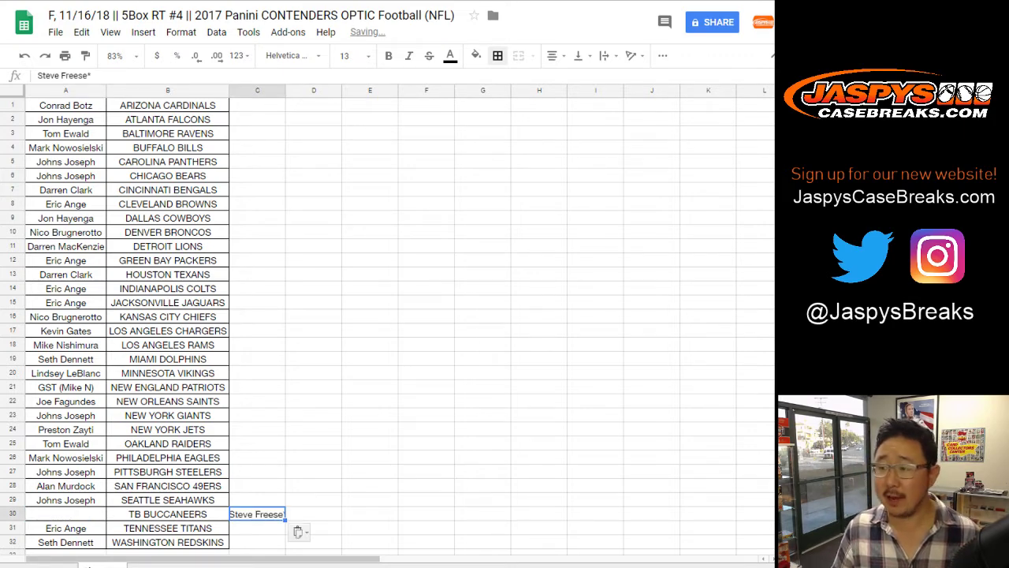
click(66, 288)
key(ctrl+x)
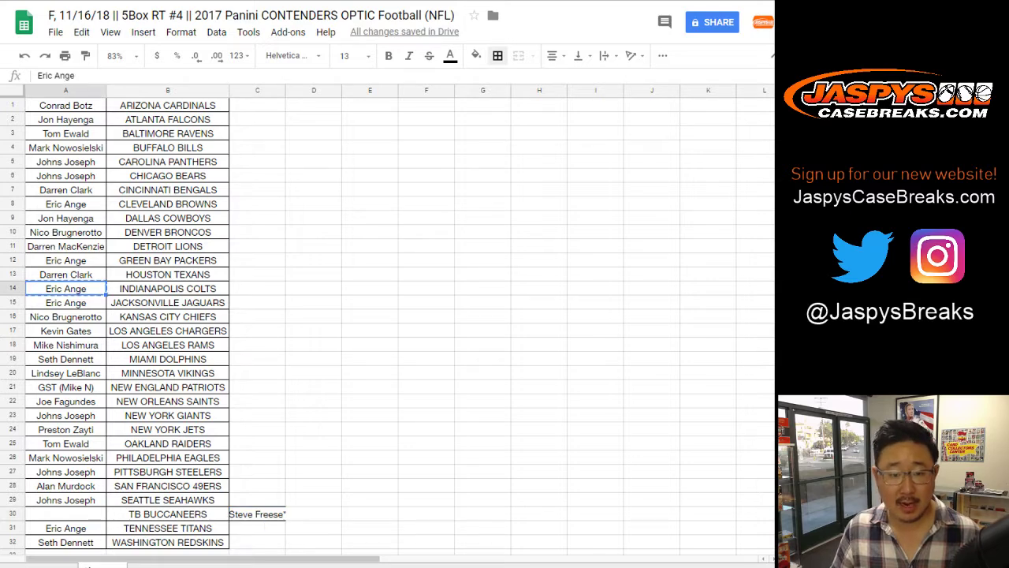
click(257, 289)
key(ctrl+v)
Step: Complete the trade by moving the name in C30 to A14 and the name in C14 to A30
click(257, 513)
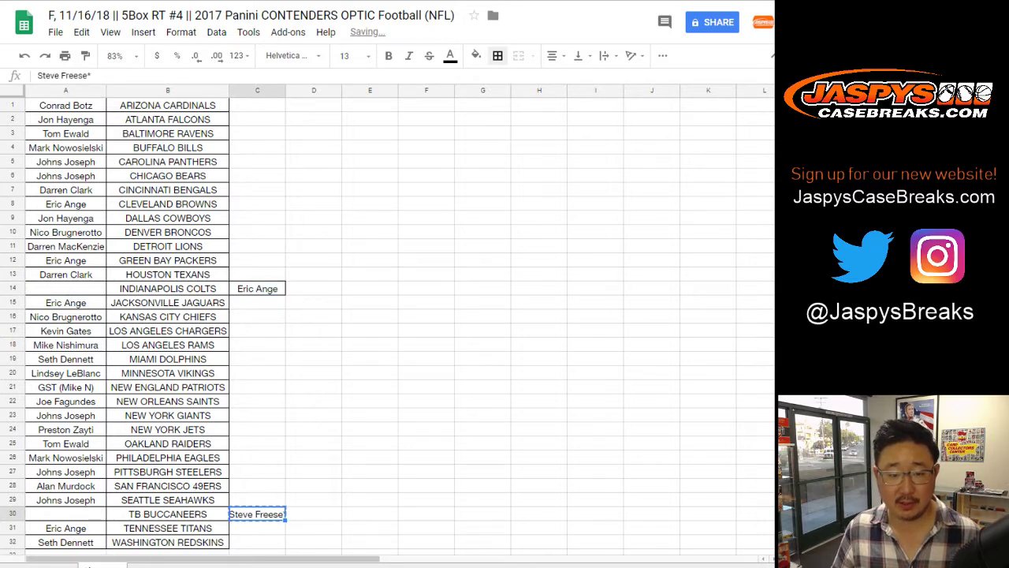
click(65, 289)
key(ctrl+v)
click(257, 289)
key(ctrl+x)
click(65, 514)
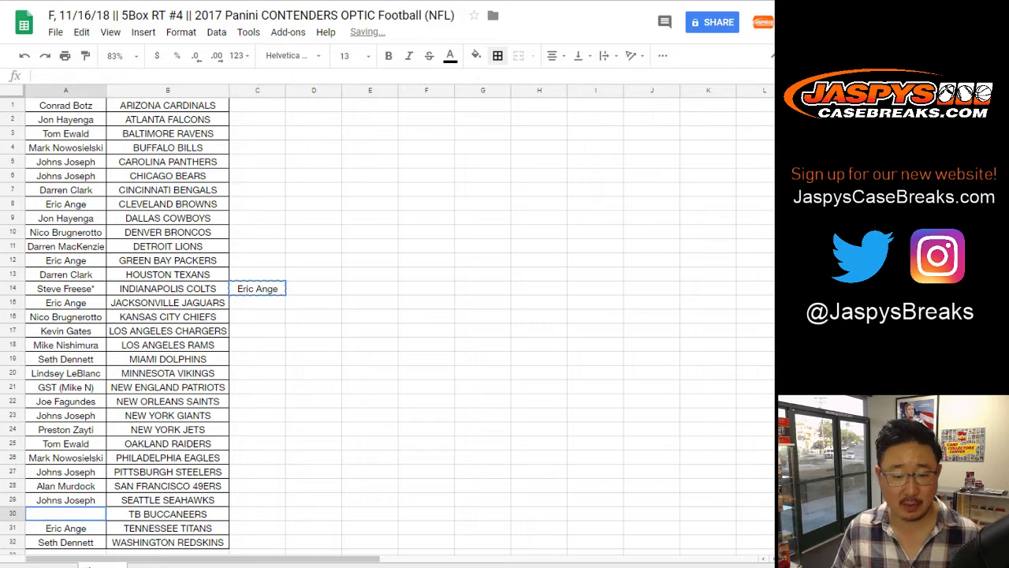
key(ctrl+v)
Step: Mark the Buccaneers as traded by appending "-T" to the team name in B30
click(208, 514)
text(-T)
key(Return)
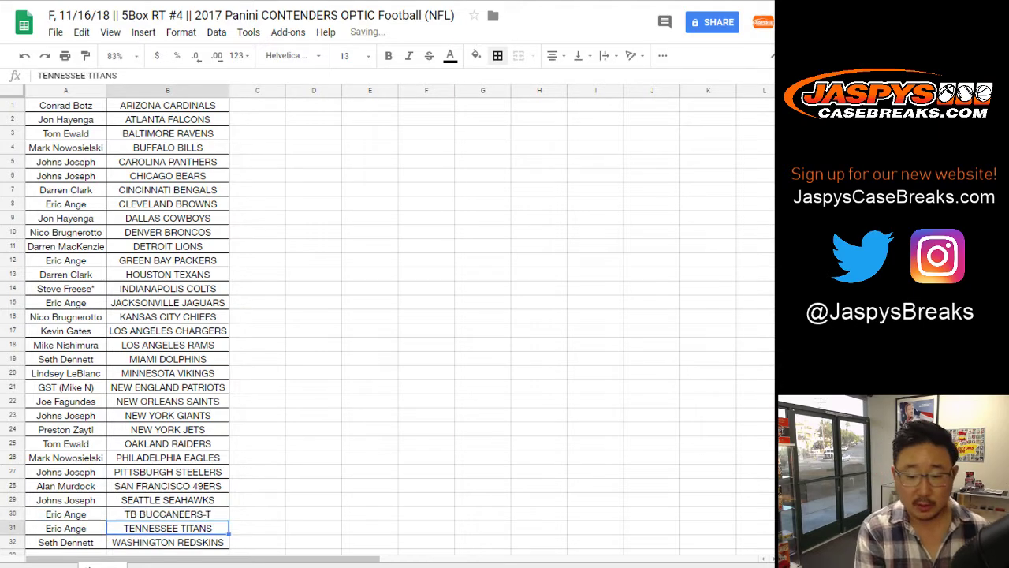
Step: Append "-T" to INDIANAPOLIS COLTS in cell B14 to mark that team as traded
key(Up)
key(Up)
key(Up)
key(Up)
key(Up)
key(Up)
key(Up)
key(Up)
key(Up)
key(Up)
key(Up)
key(Up)
key(Up)
key(Up)
key(Up)
key(Up)
key(Up)
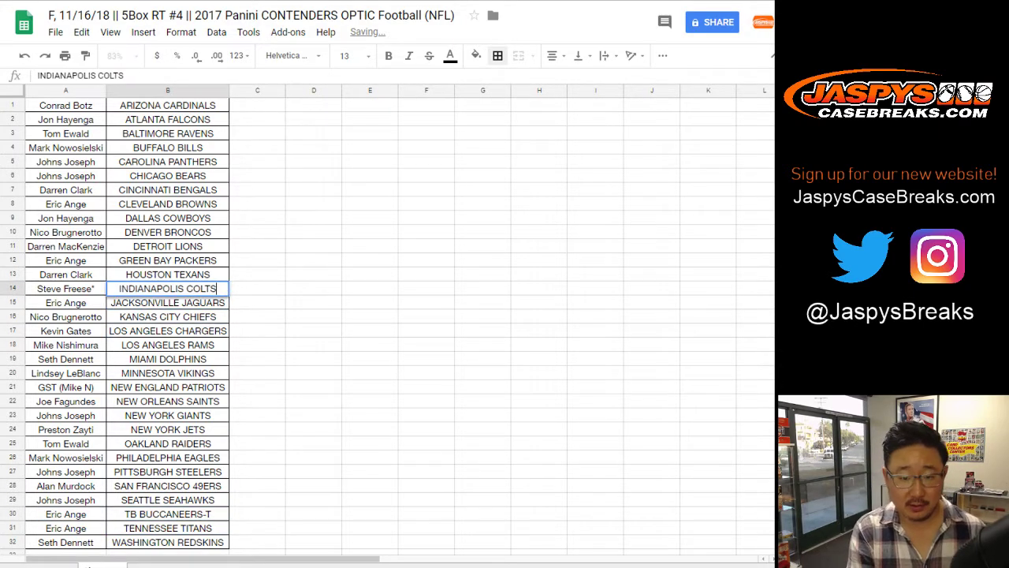
key(Return)
text(-T)
key(Return)
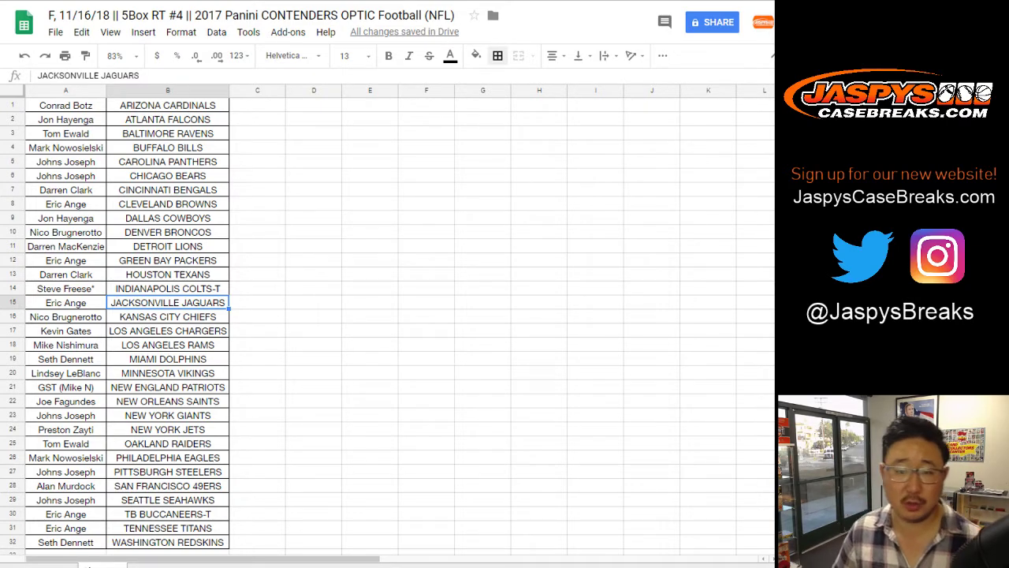
Step: Set the sheet to print in portrait with the workbook title as header, proceed to the print preview, and close it
click(64, 55)
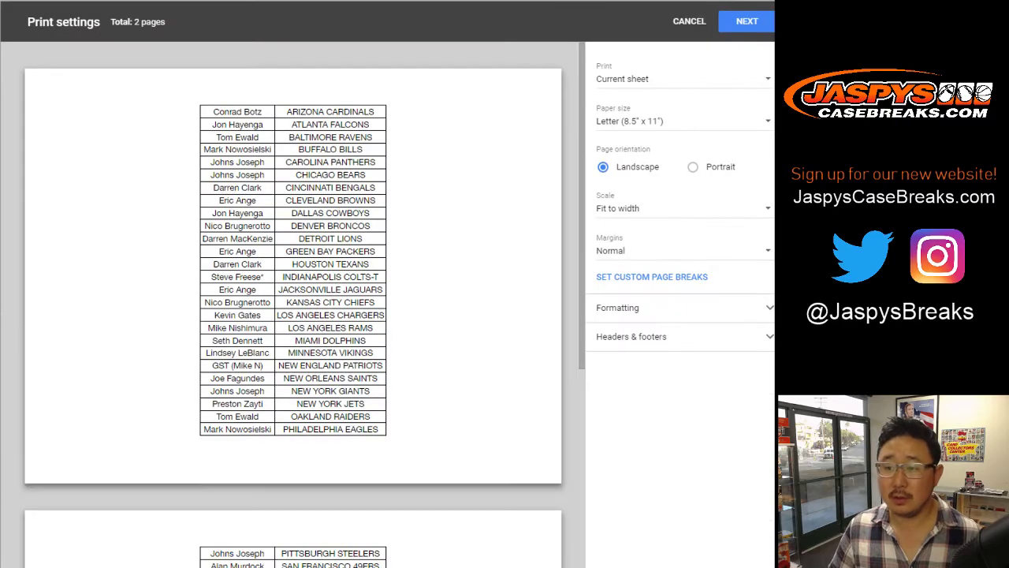
click(693, 167)
click(679, 336)
click(747, 22)
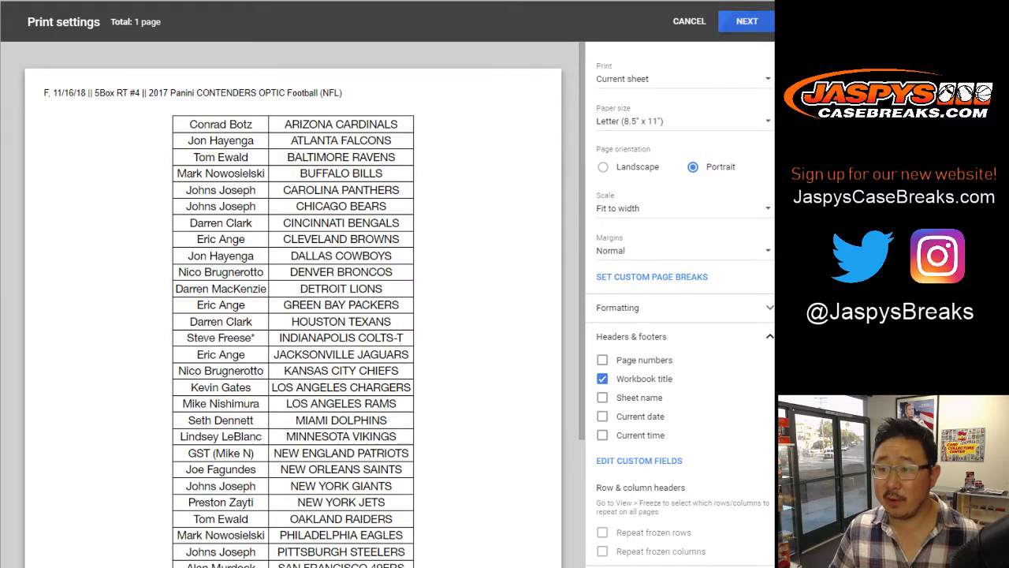
key(ctrl+p)
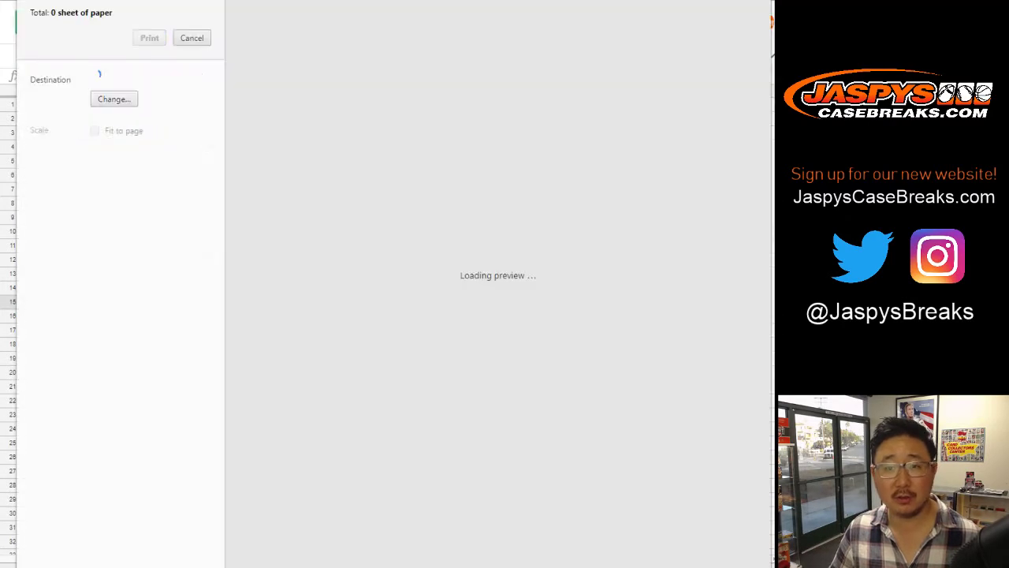
key(Escape)
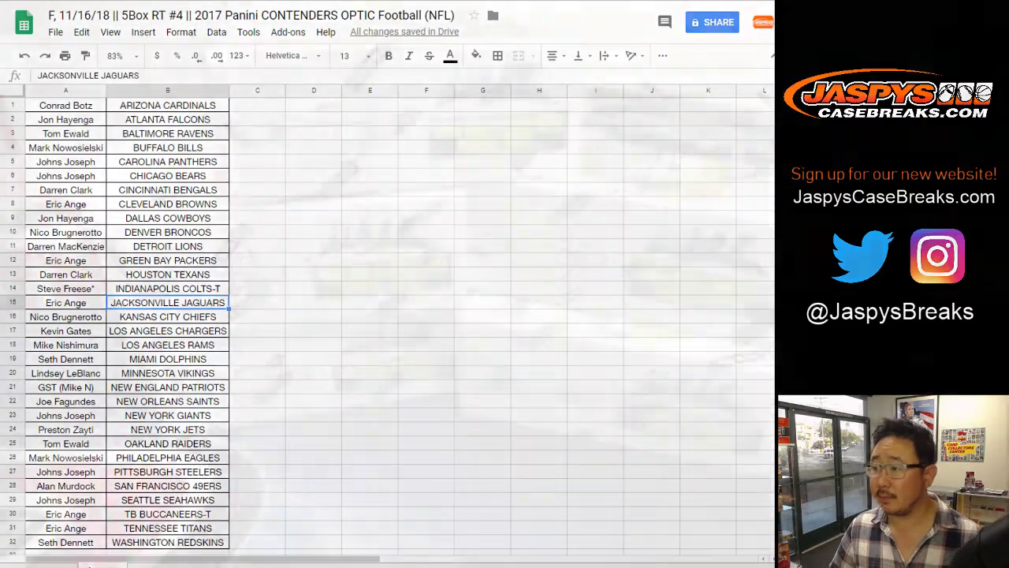